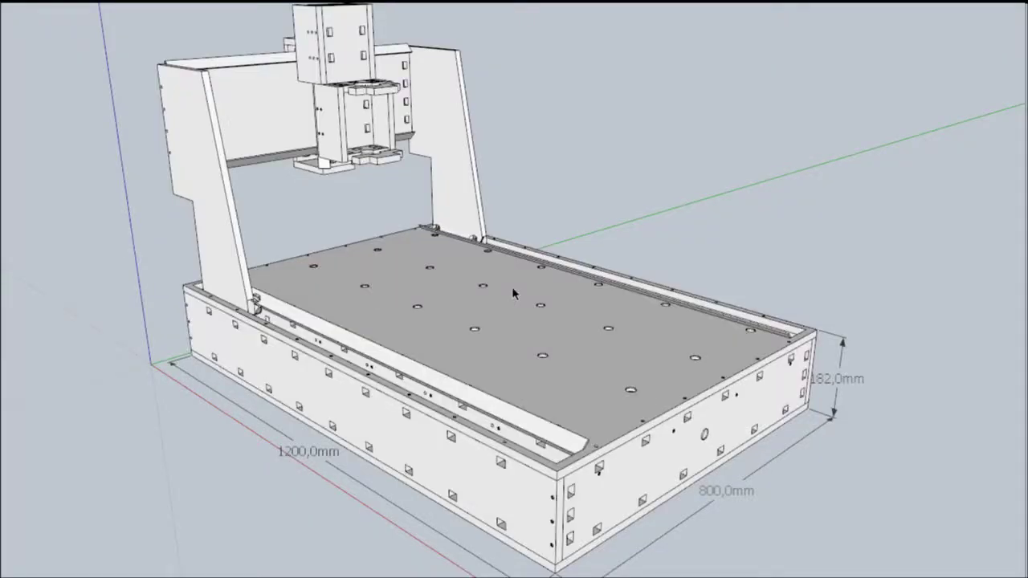
Step: Orbit the router to a low, level close-up of the base corner's slots and bolt holes
{"action": "middle_click_drag", "start_coordinate": [589, 350], "coordinate": [542, 337]}
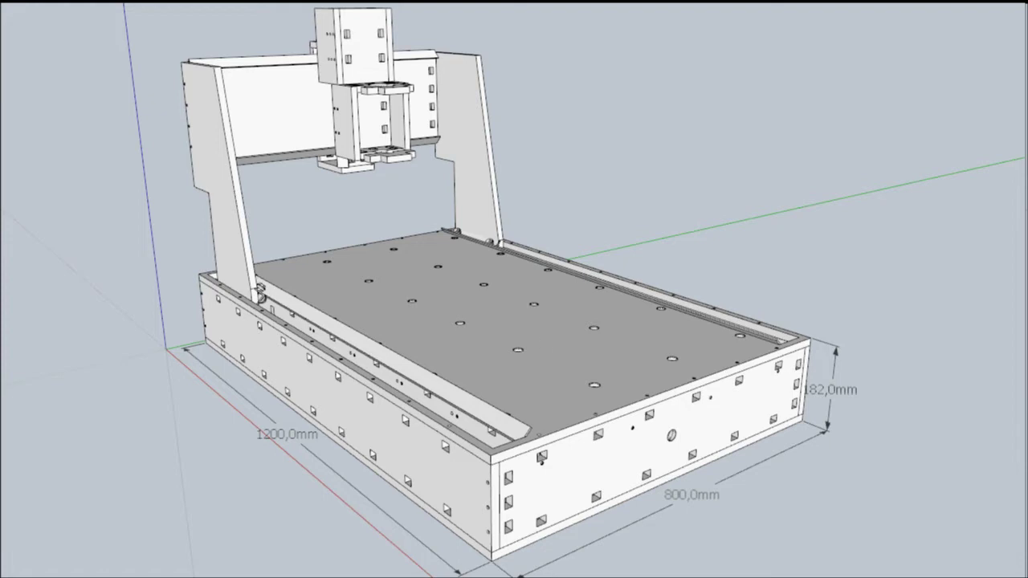
{"action": "middle_click_drag", "start_coordinate": [864, 302], "coordinate": [843, 337]}
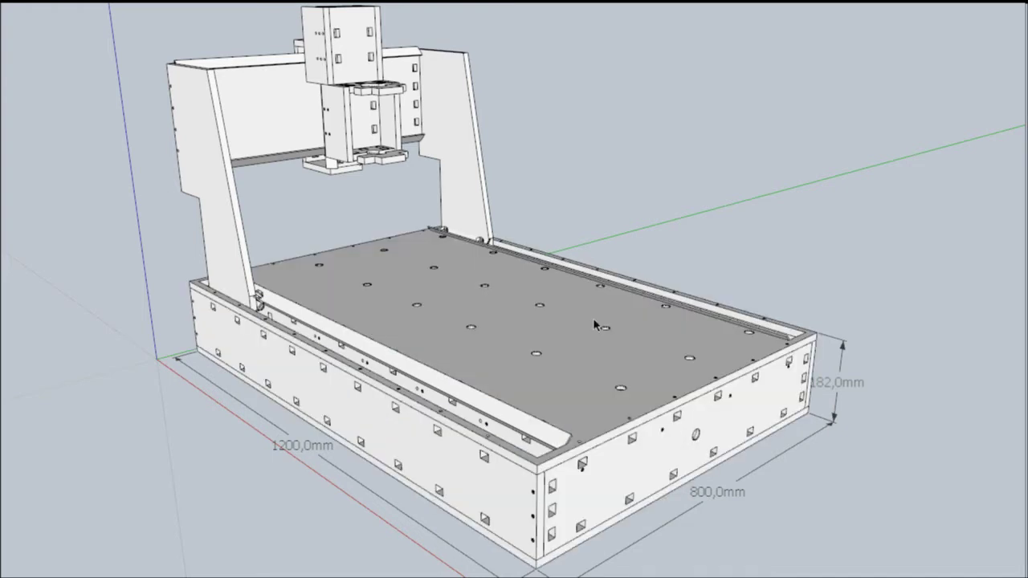
{"action": "mouse_move", "coordinate": [595, 324]}
{"action": "middle_mouse_down"}
{"action": "mouse_move", "coordinate": [429, 351]}
{"action": "mouse_move", "coordinate": [503, 303]}
{"action": "middle_mouse_up"}
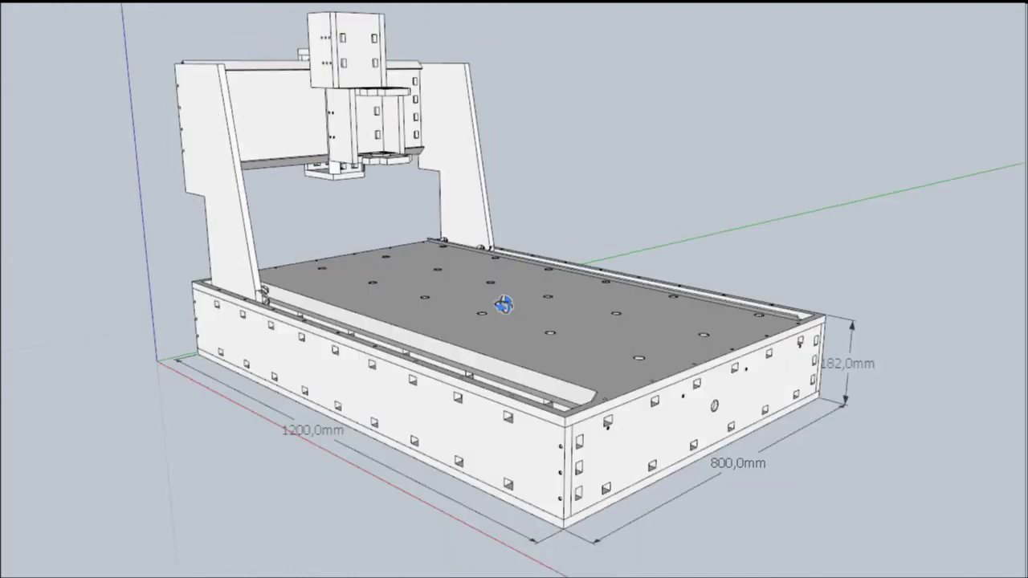
{"action": "scroll", "coordinate": [573, 468], "scroll_direction": "up", "scroll_amount": 3}
{"action": "scroll", "coordinate": [573, 468], "scroll_direction": "up", "scroll_amount": 3}
{"action": "scroll", "coordinate": [573, 468], "scroll_direction": "up", "scroll_amount": 2}
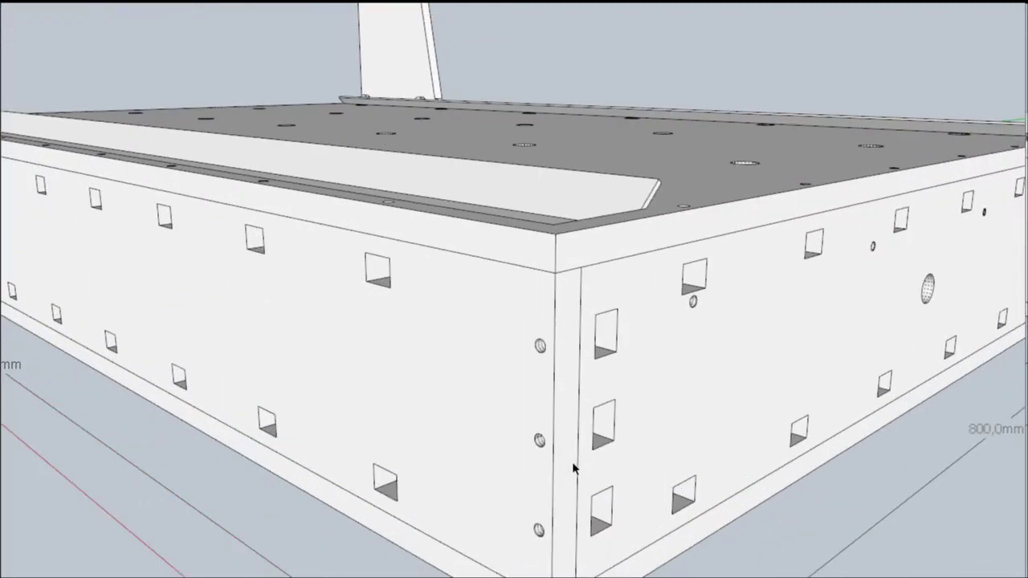
{"action": "middle_click_drag", "start_coordinate": [573, 468], "coordinate": [535, 411]}
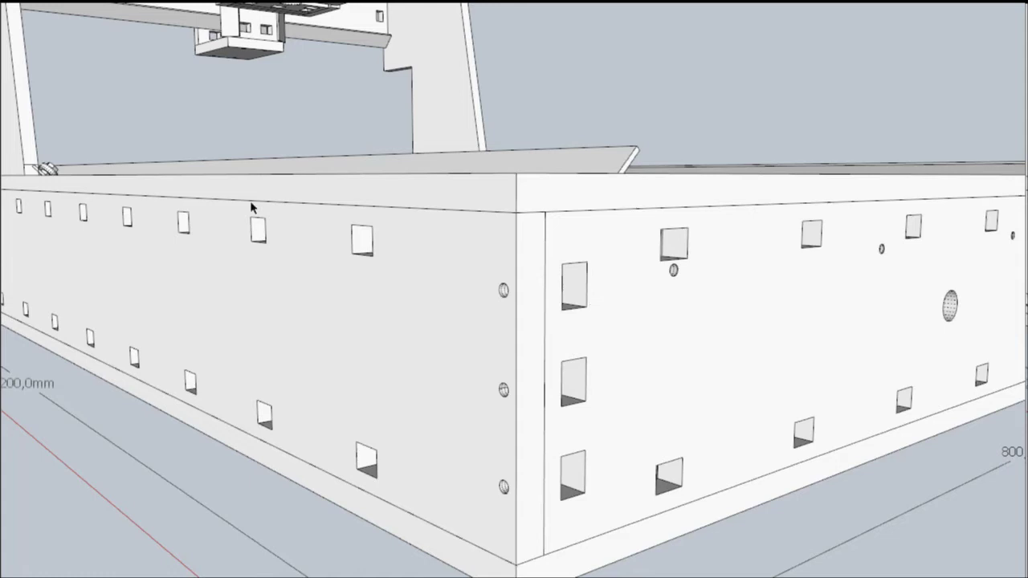
{"action": "scroll", "coordinate": [281, 299], "scroll_direction": "down", "scroll_amount": 3}
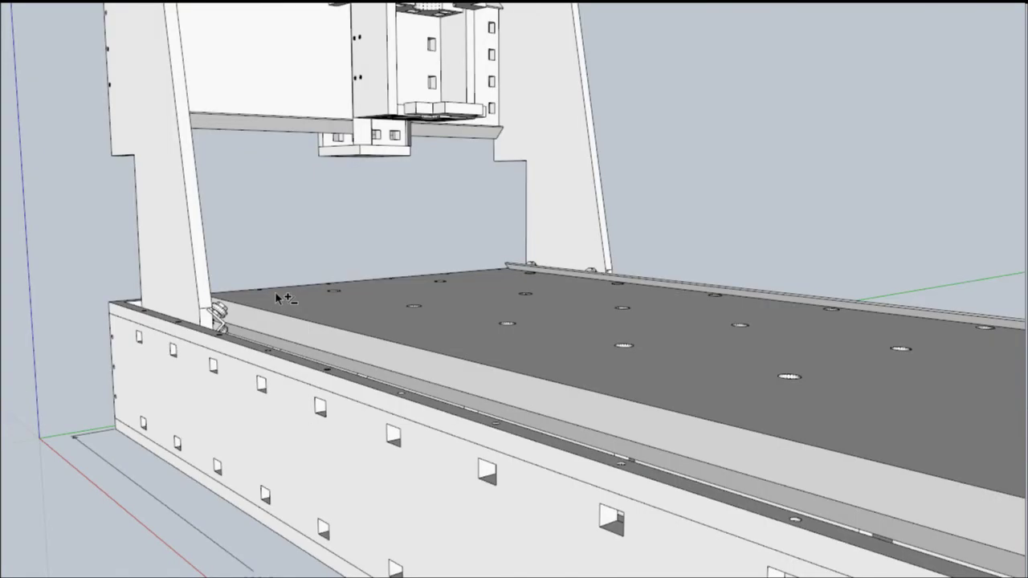
{"action": "scroll", "coordinate": [275, 292], "scroll_direction": "up", "scroll_amount": 3}
Step: Orbit toward the left gantry post to bring its base side panel and slots into view
{"action": "mouse_move", "coordinate": [456, 451]}
{"action": "middle_mouse_down"}
{"action": "mouse_move", "coordinate": [380, 417]}
{"action": "mouse_move", "coordinate": [315, 355]}
{"action": "middle_mouse_up"}
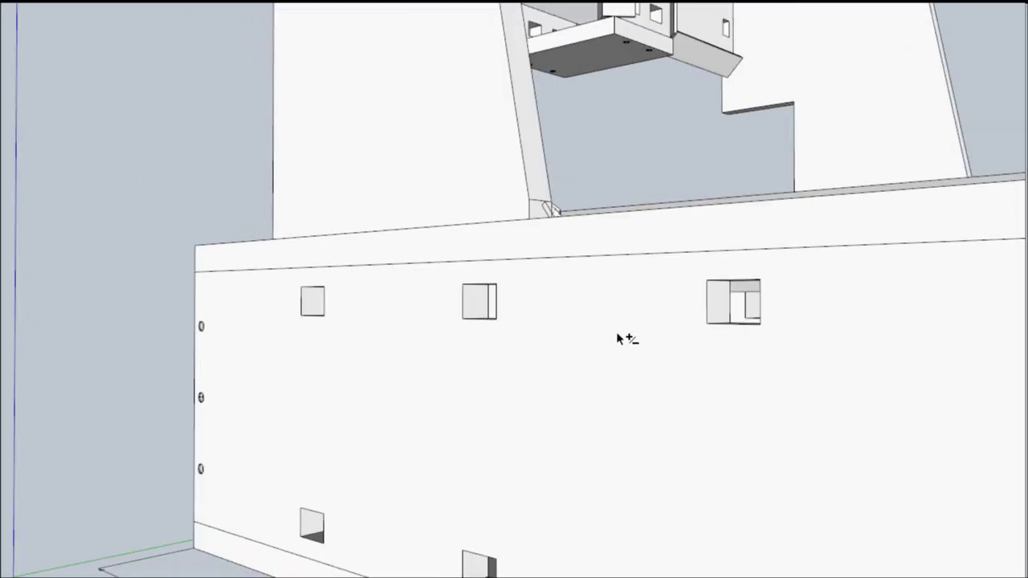
{"action": "scroll", "coordinate": [504, 260], "scroll_direction": "down", "scroll_amount": 5}
Step: Orbit around the machine from several angles, then pan to frame the gantry over the perforated bed
{"action": "mouse_move", "coordinate": [504, 260]}
{"action": "middle_mouse_down"}
{"action": "mouse_move", "coordinate": [487, 370]}
{"action": "mouse_move", "coordinate": [472, 257]}
{"action": "middle_mouse_up"}
{"action": "scroll", "coordinate": [487, 370], "scroll_direction": "down", "scroll_amount": 2}
{"action": "scroll", "coordinate": [447, 404], "scroll_direction": "up", "scroll_amount": 2}
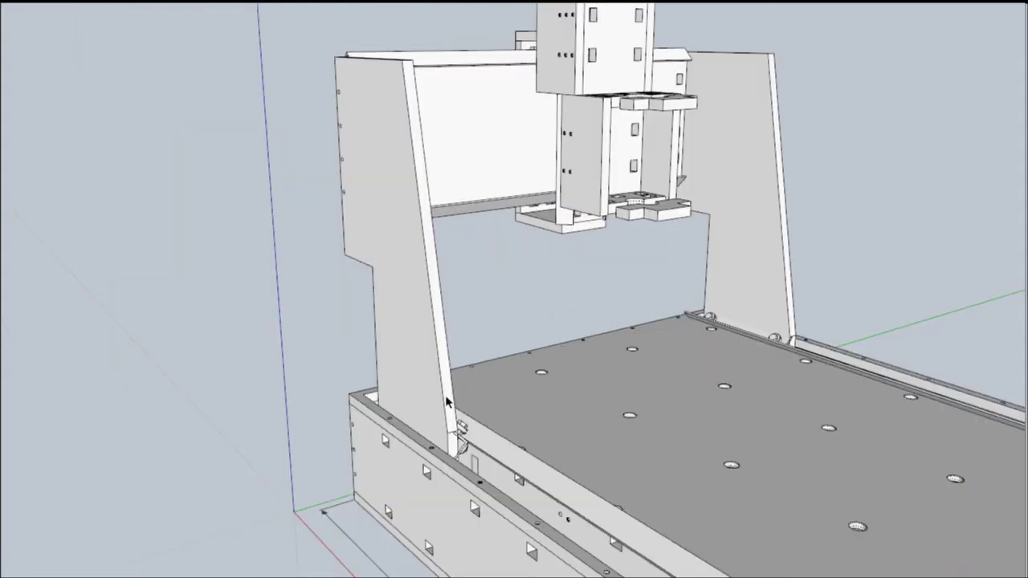
{"action": "middle_click_drag", "start_coordinate": [447, 403], "coordinate": [450, 345]}
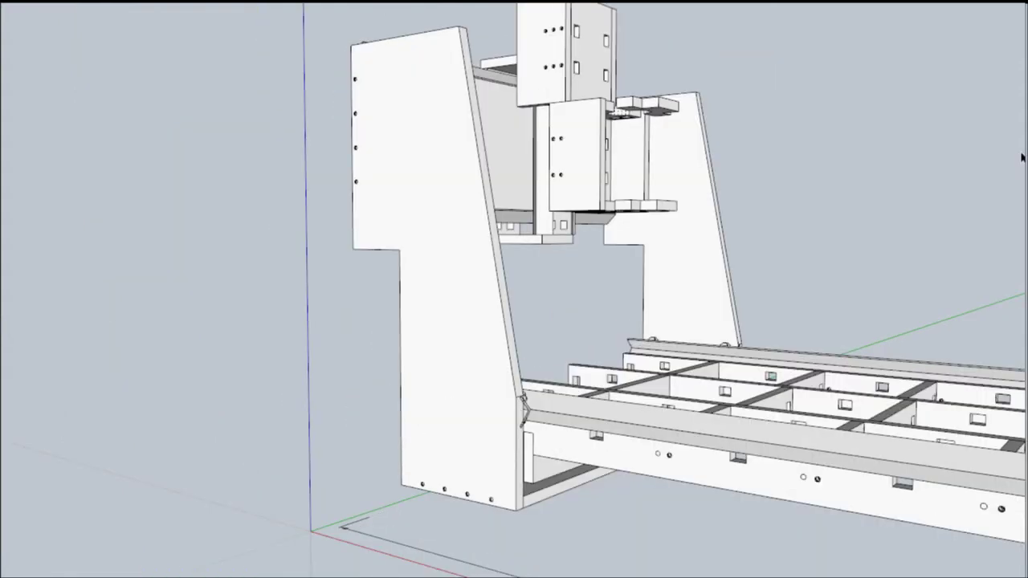
{"action": "mouse_move", "coordinate": [1022, 157]}
{"action": "middle_mouse_down"}
{"action": "mouse_move", "coordinate": [599, 472]}
{"action": "mouse_move", "coordinate": [576, 342]}
{"action": "middle_mouse_up"}
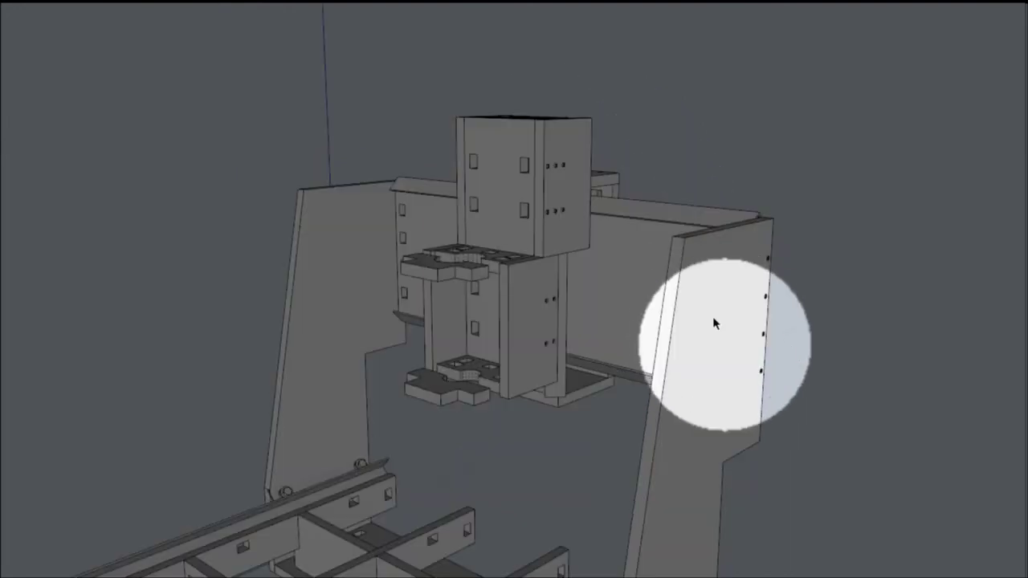
{"action": "middle_click_drag", "start_coordinate": [713, 319], "coordinate": [757, 310]}
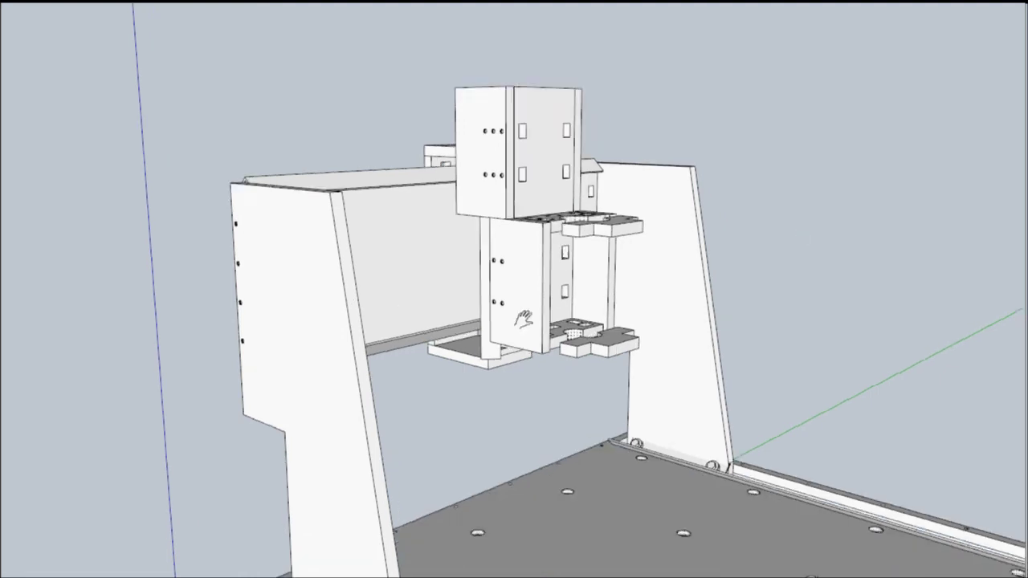
{"action": "mouse_move", "coordinate": [527, 321]}
{"action": "middle_mouse_down", "text": "shift"}
{"action": "mouse_move", "coordinate": [447, 225]}
{"action": "mouse_move", "coordinate": [452, 196]}
{"action": "middle_mouse_up", "text": "shift"}
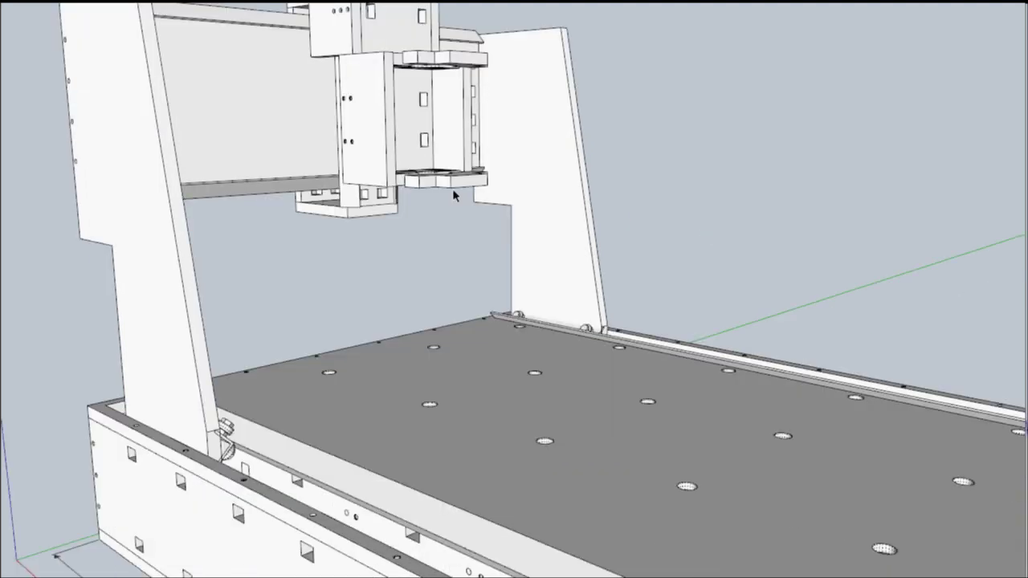